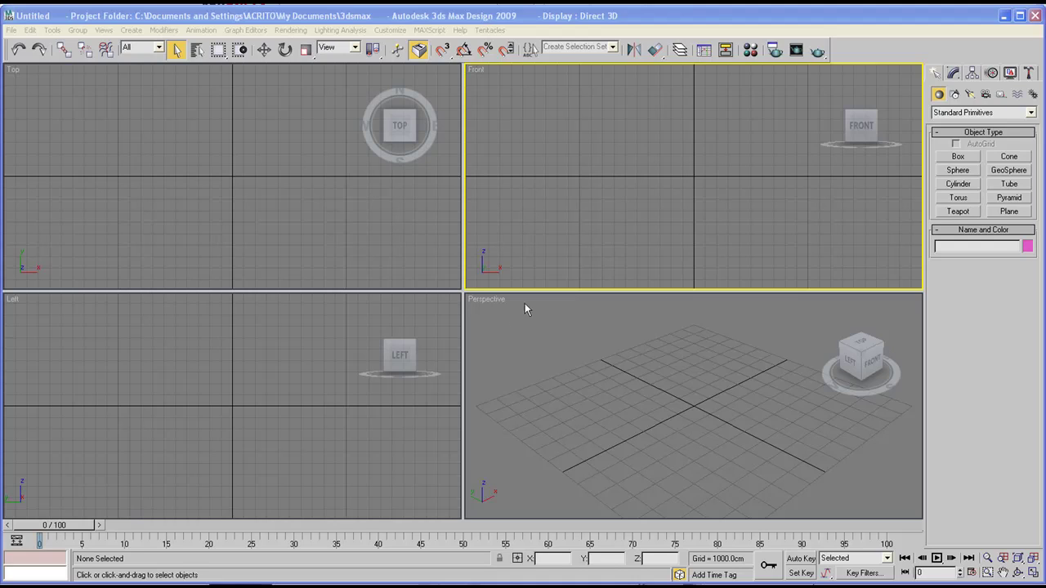
Focus the 3ds Max window and cycle through the Top, Front, Left and Perspective viewports, ending on Top.
click(503, 18)
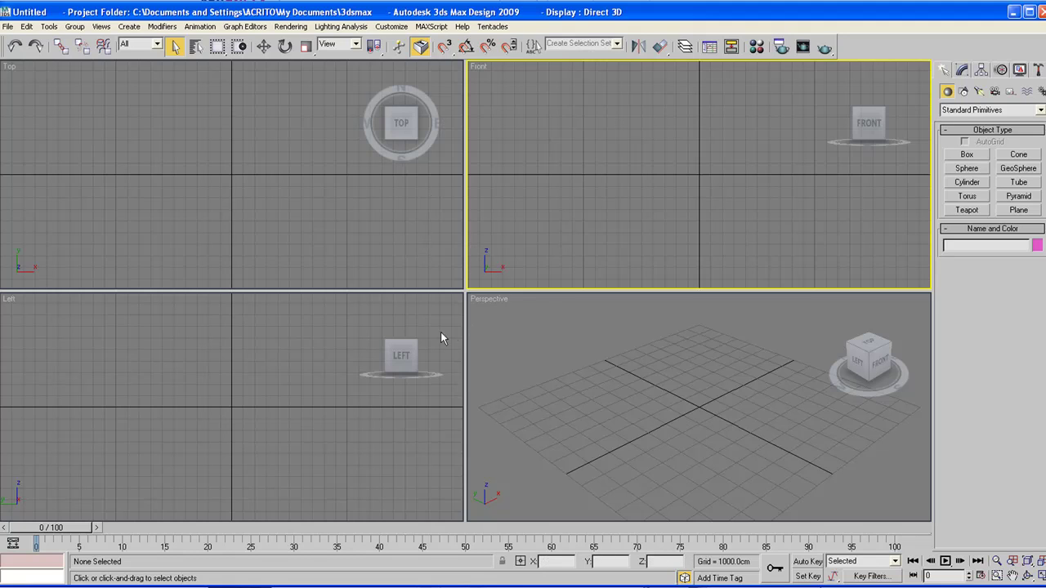
click(344, 223)
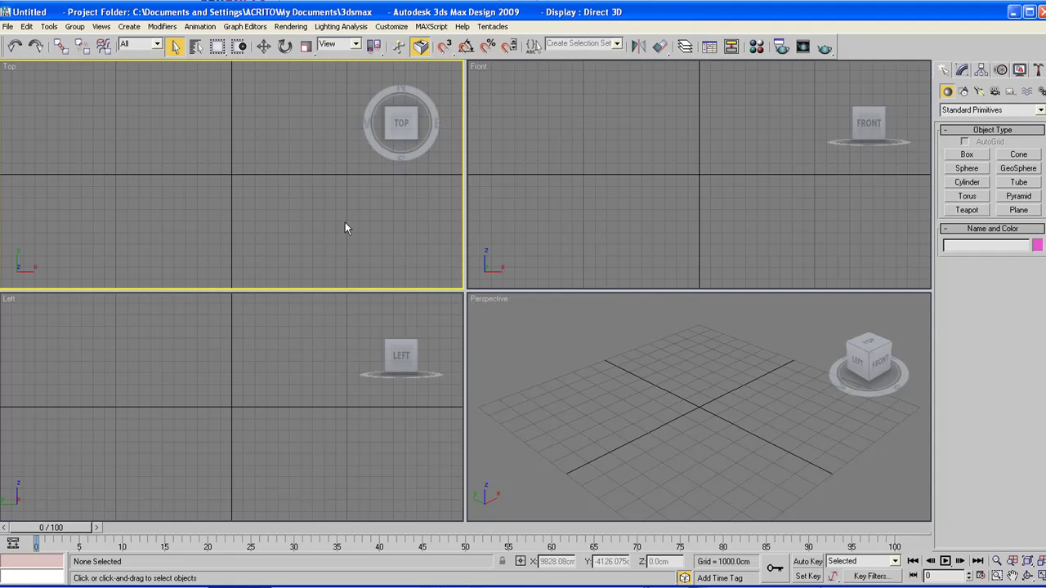
click(583, 186)
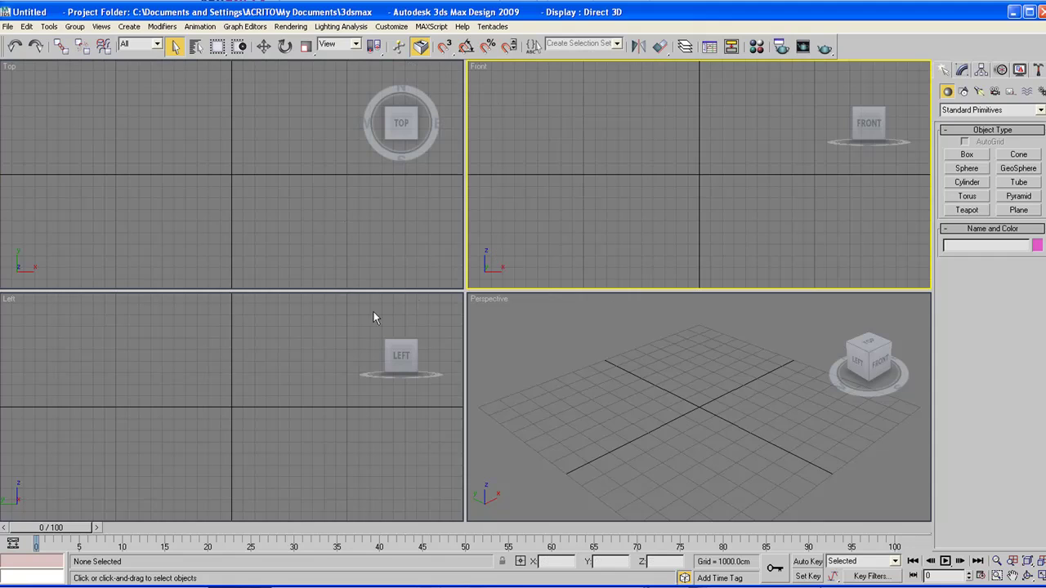
click(273, 326)
click(581, 324)
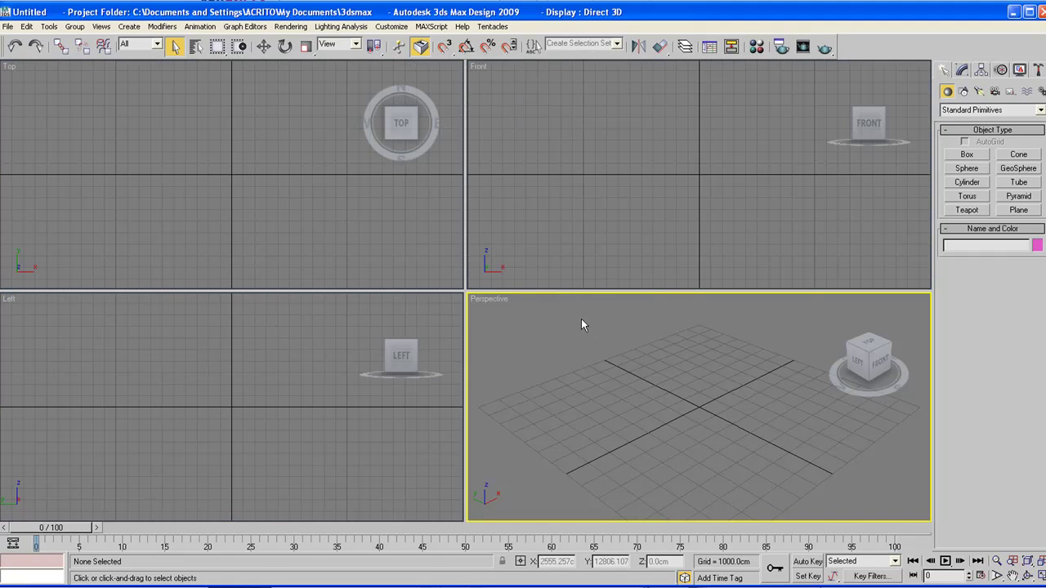
click(572, 220)
click(329, 205)
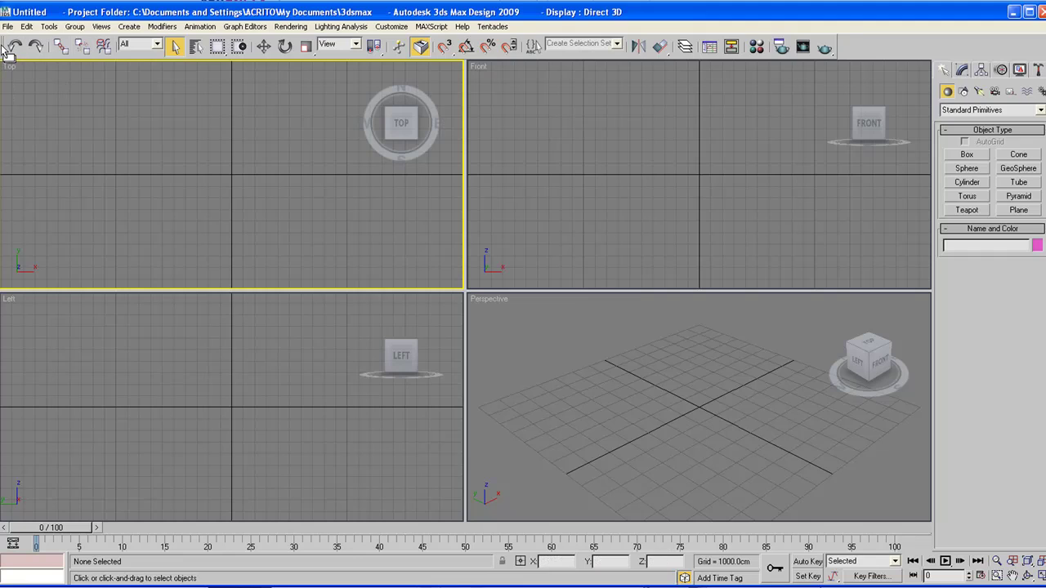
drag(4, 51, 3, 49)
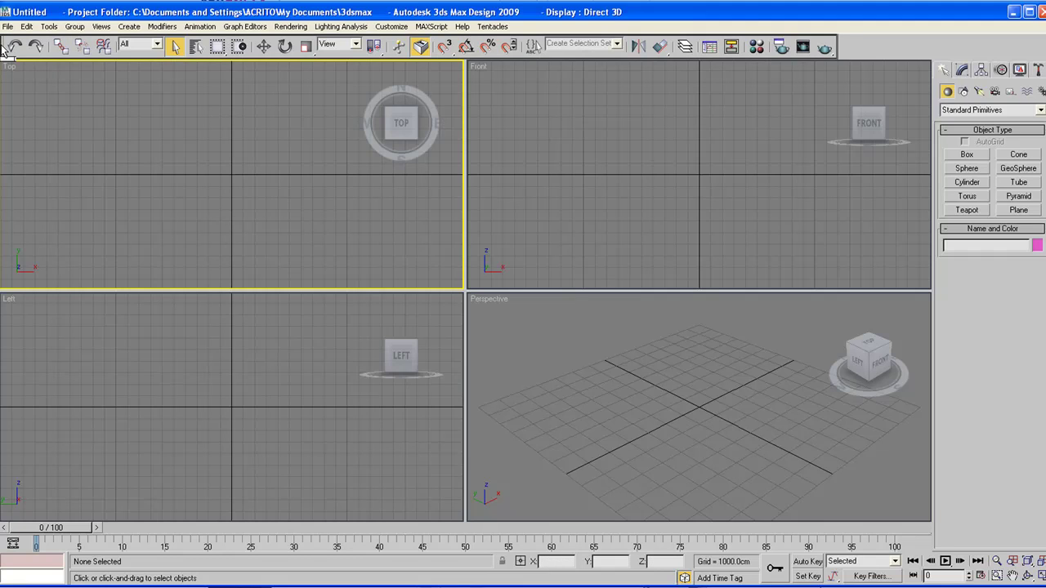
drag(4, 49, 104, 263)
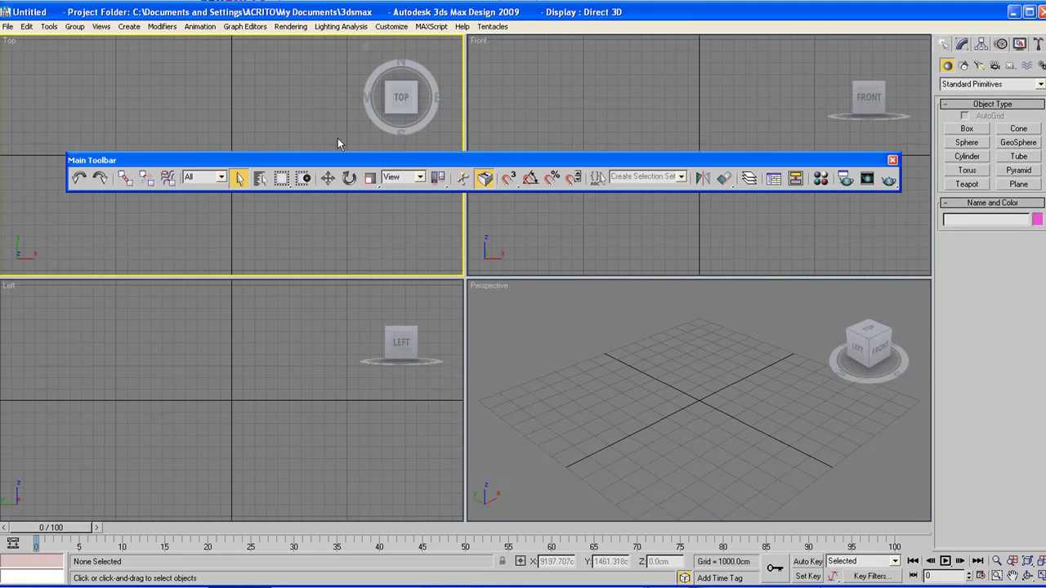
click(2, 124)
drag(3, 124, 4, 127)
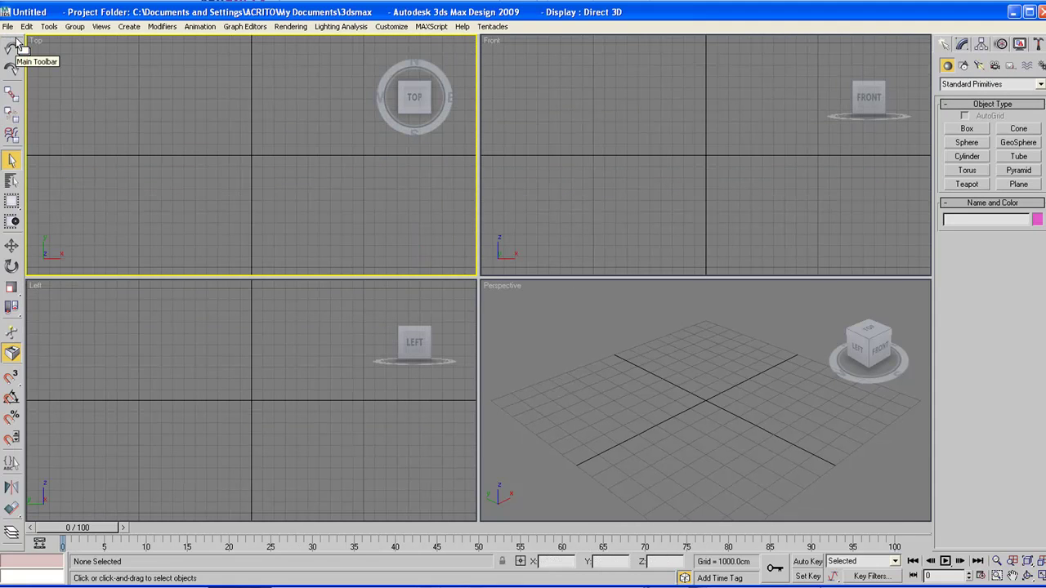
drag(16, 45, 371, 43)
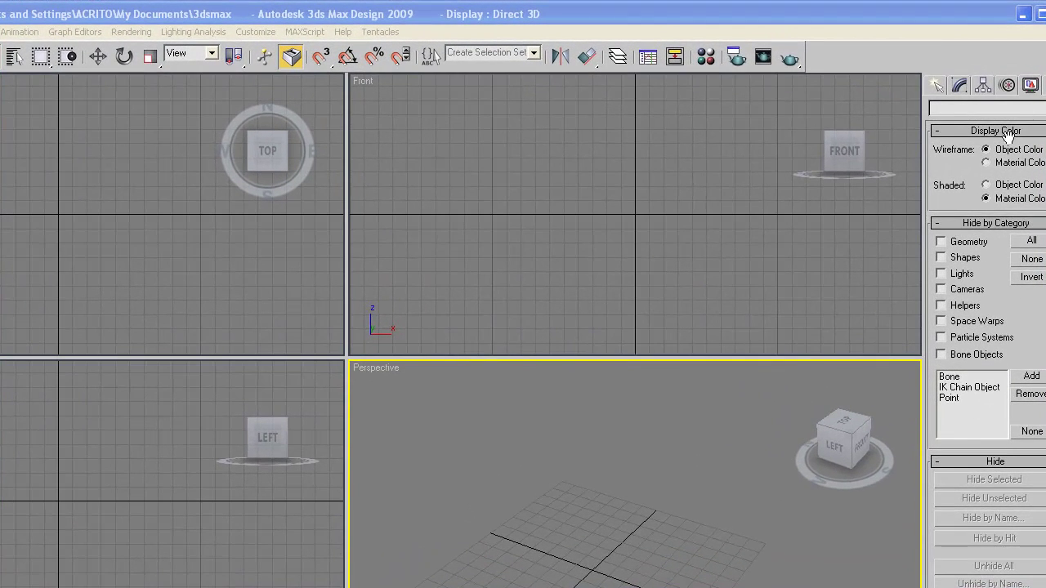
Return the command panel to the Create tab's Standard Primitives list.
click(938, 85)
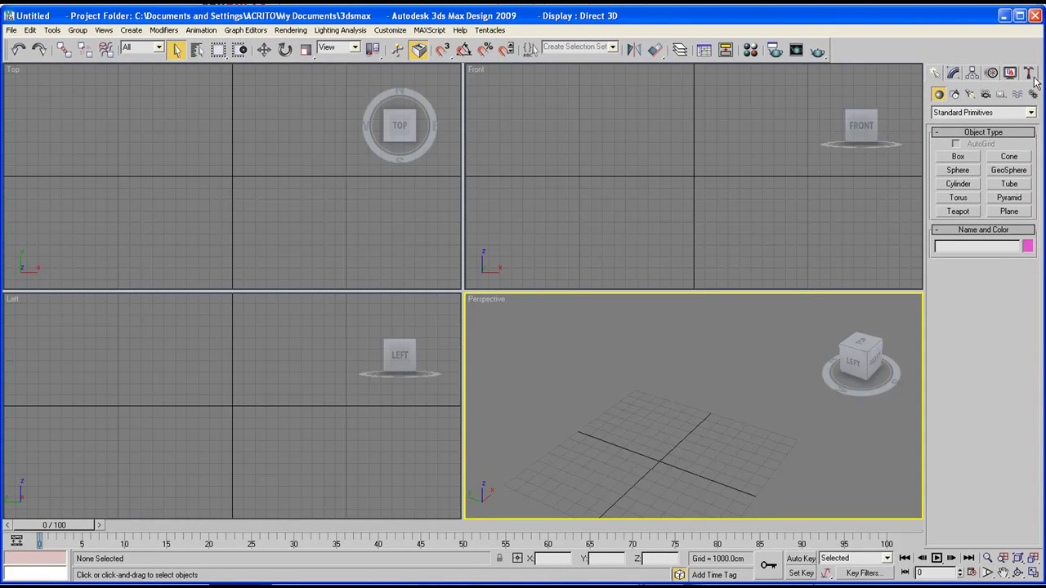
Browse the Modify, Hierarchy and Motion panels, finishing on Hierarchy's Pivot page with Top active.
click(952, 73)
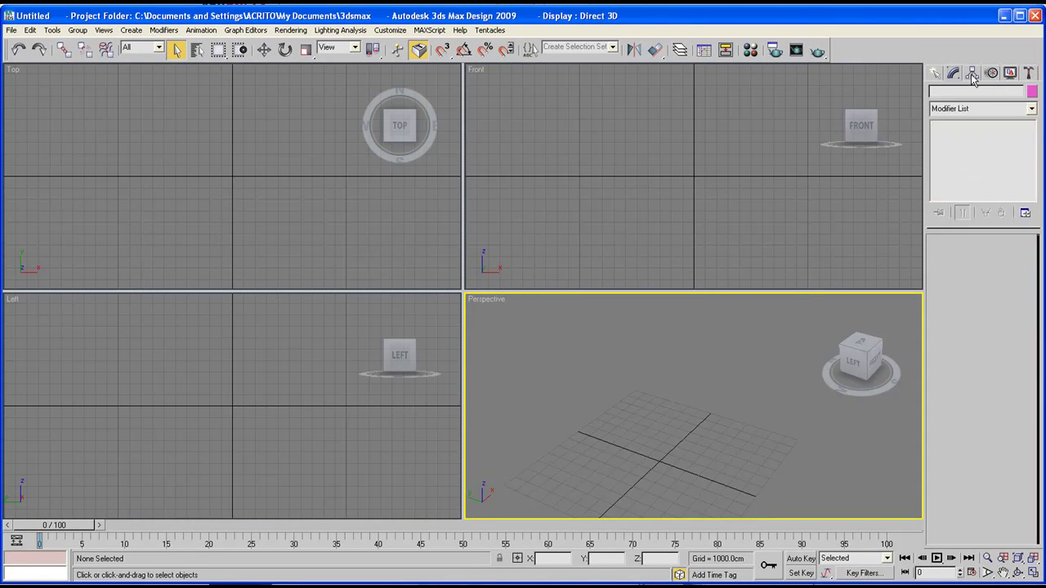
click(972, 72)
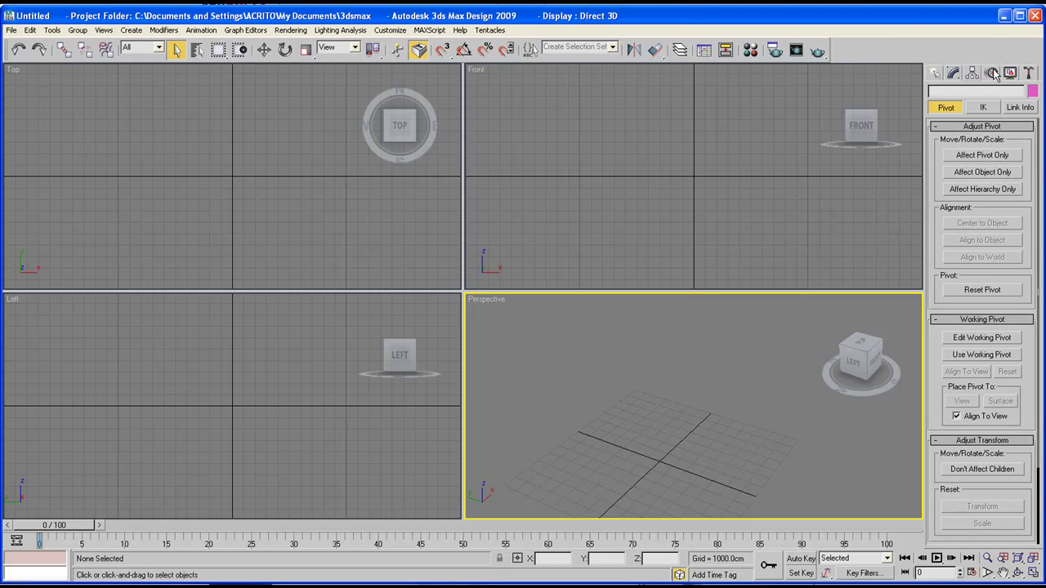
click(992, 72)
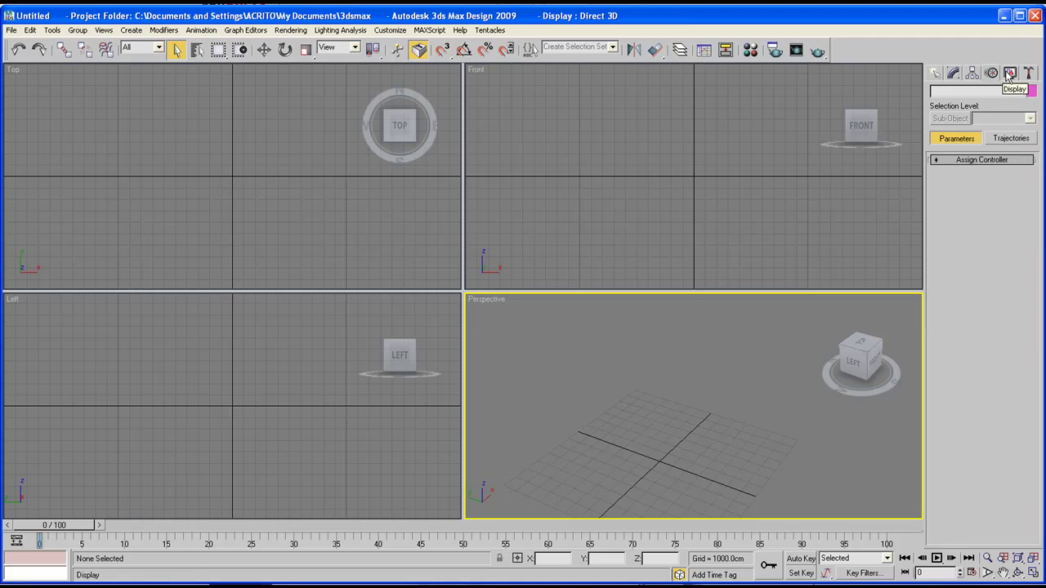
click(953, 72)
click(973, 73)
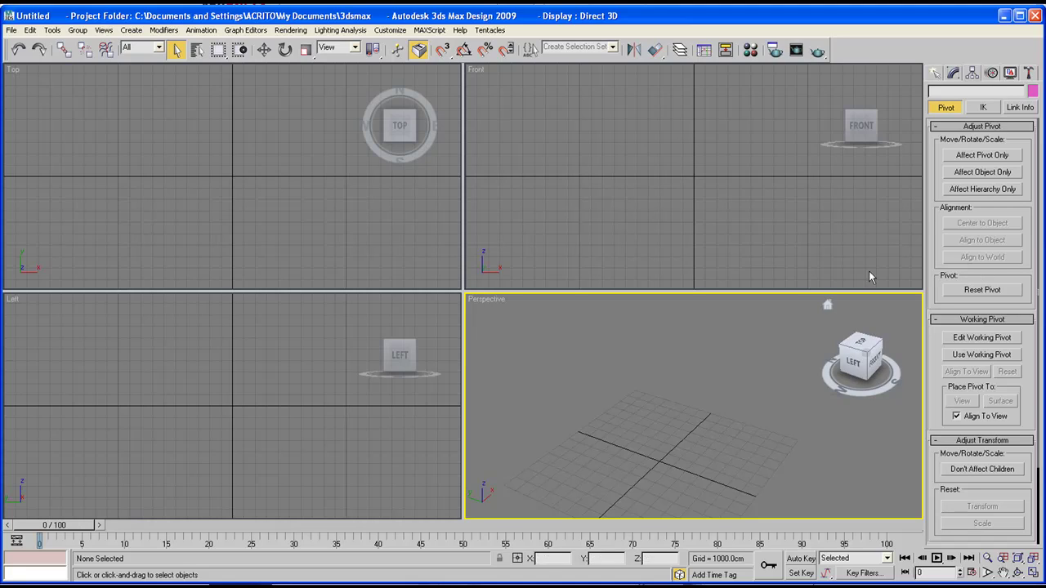
click(346, 178)
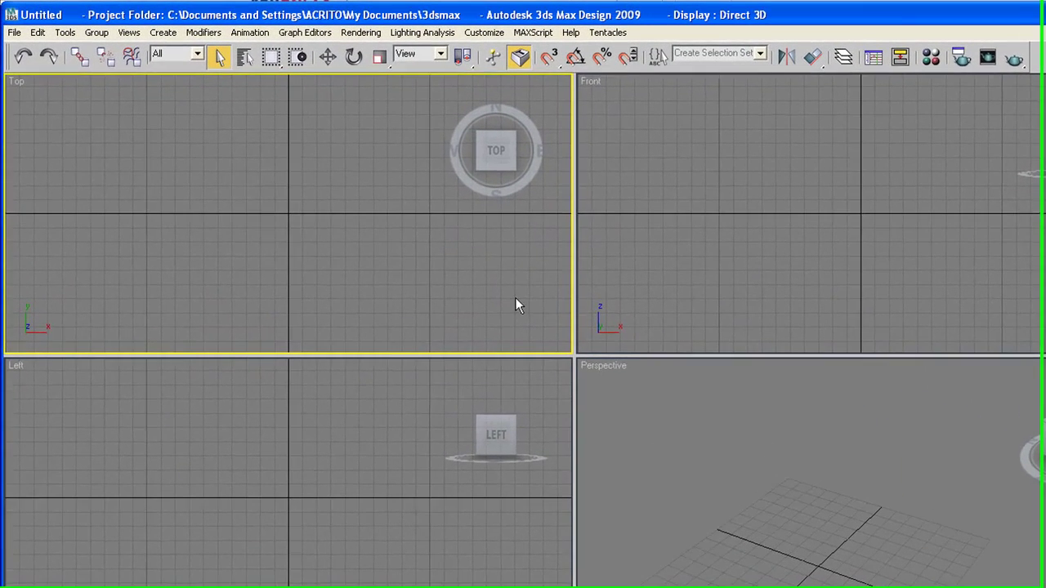
Activate the Front, Left and Perspective viewports in turn.
mouse_move(430, 137)
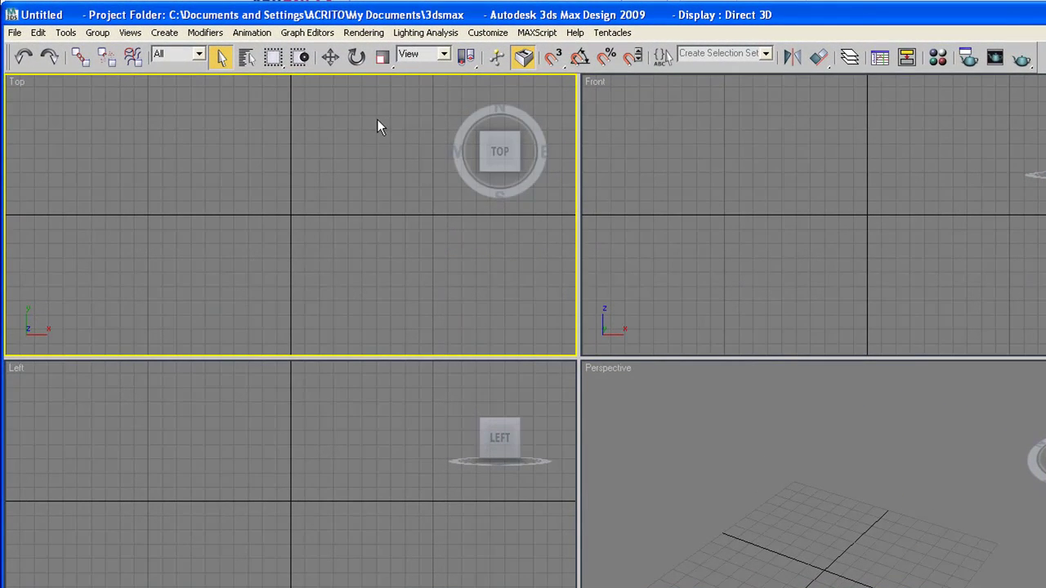
click(644, 206)
click(165, 438)
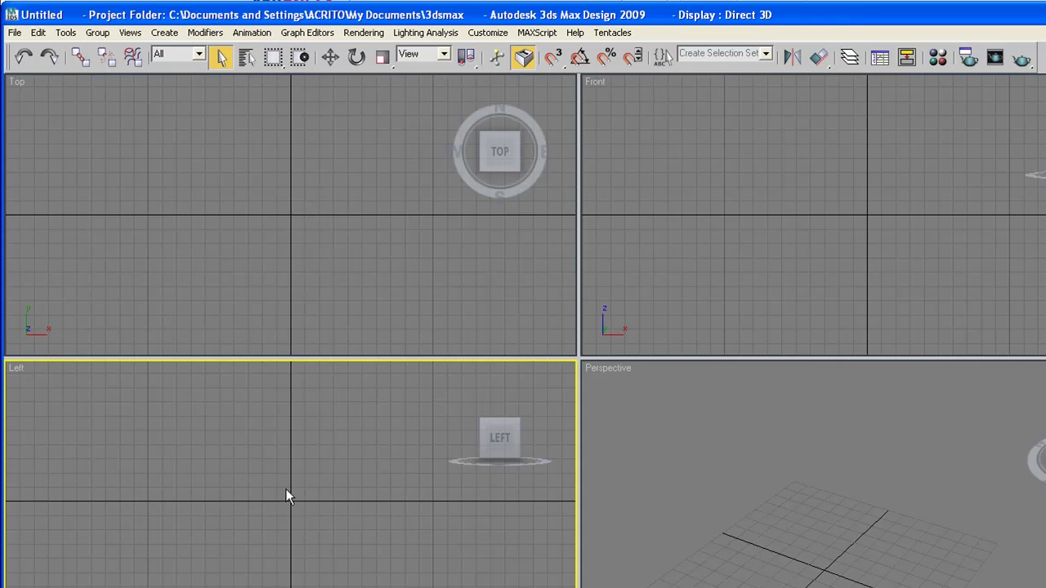
click(617, 465)
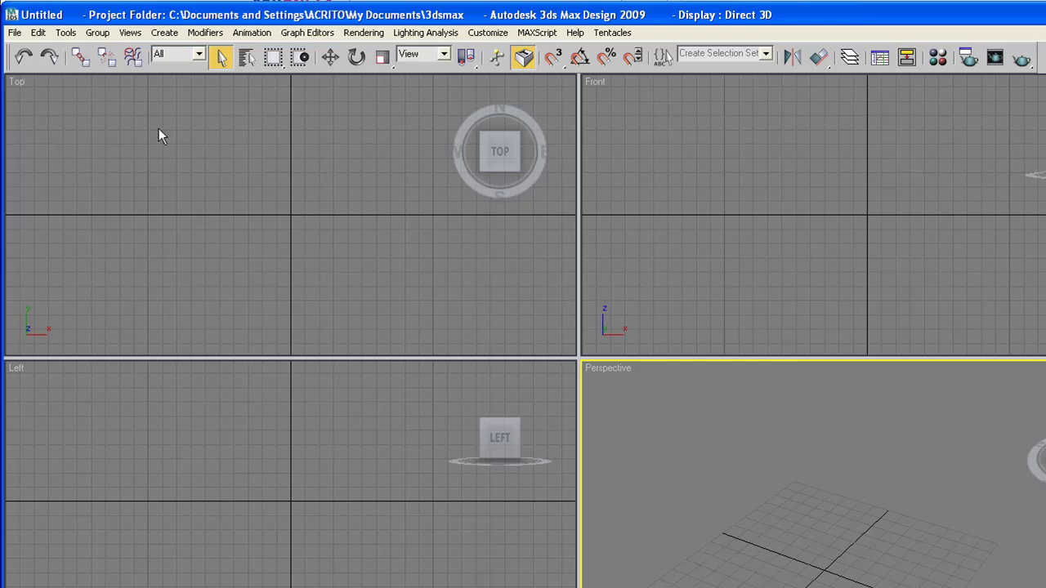
Arm box creation via Create > Standard Primitives > Box.
click(166, 33)
mouse_move(195, 120)
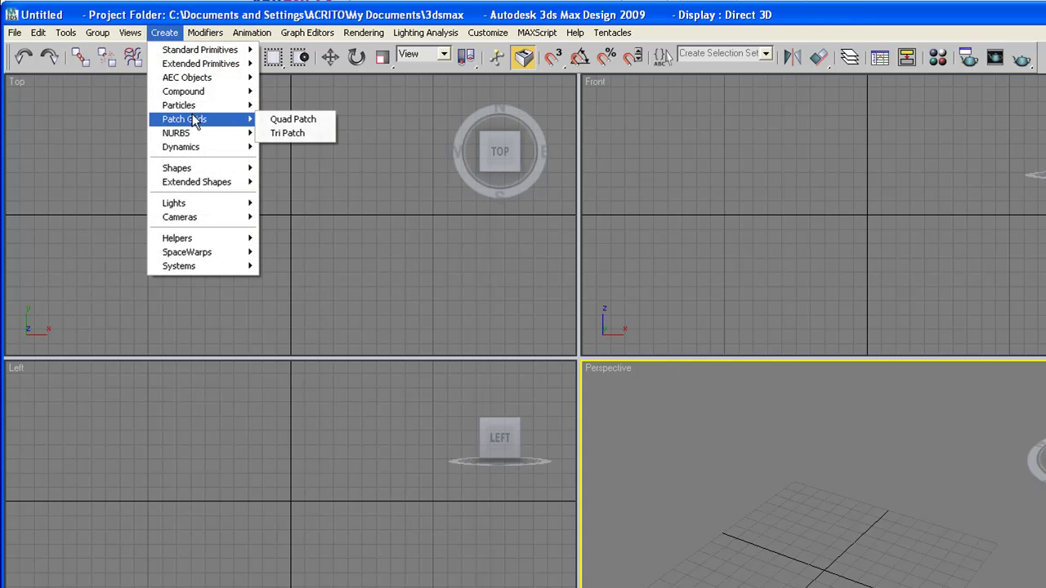
mouse_move(191, 51)
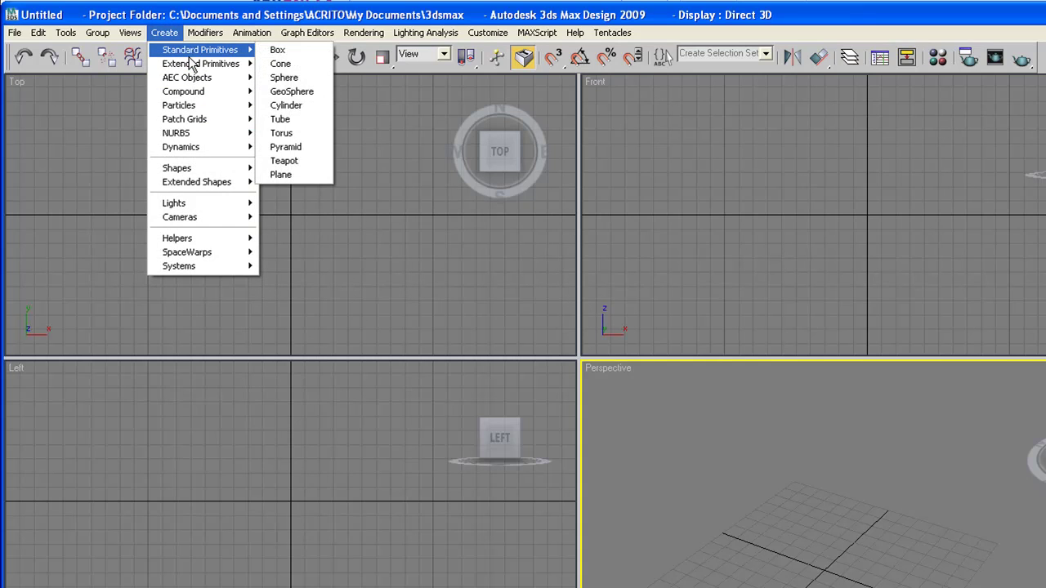
click(287, 51)
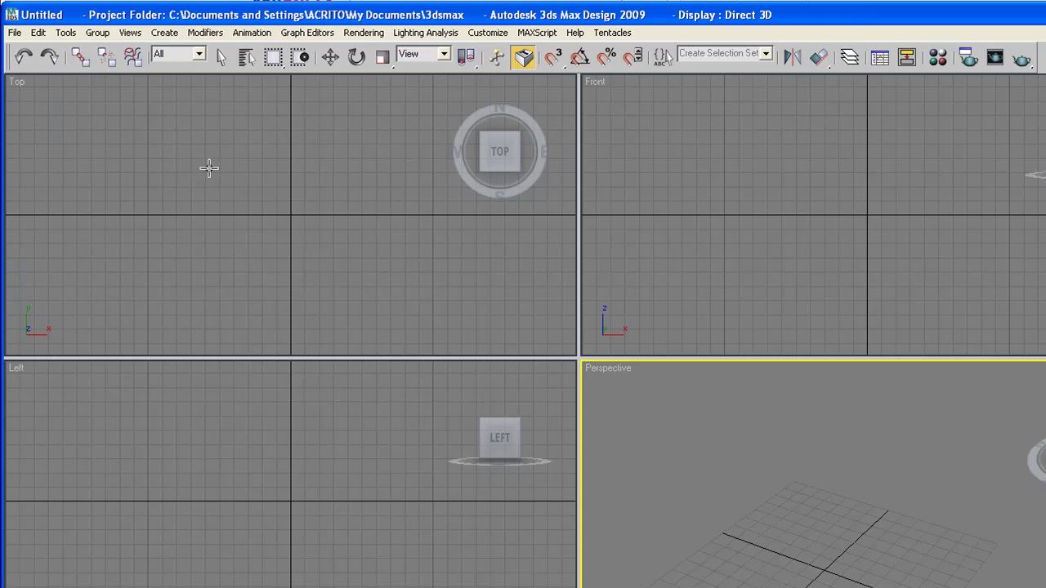
Draw a box at the grid centre in Top, set its height, and orbit Perspective around it.
drag(209, 168, 382, 265)
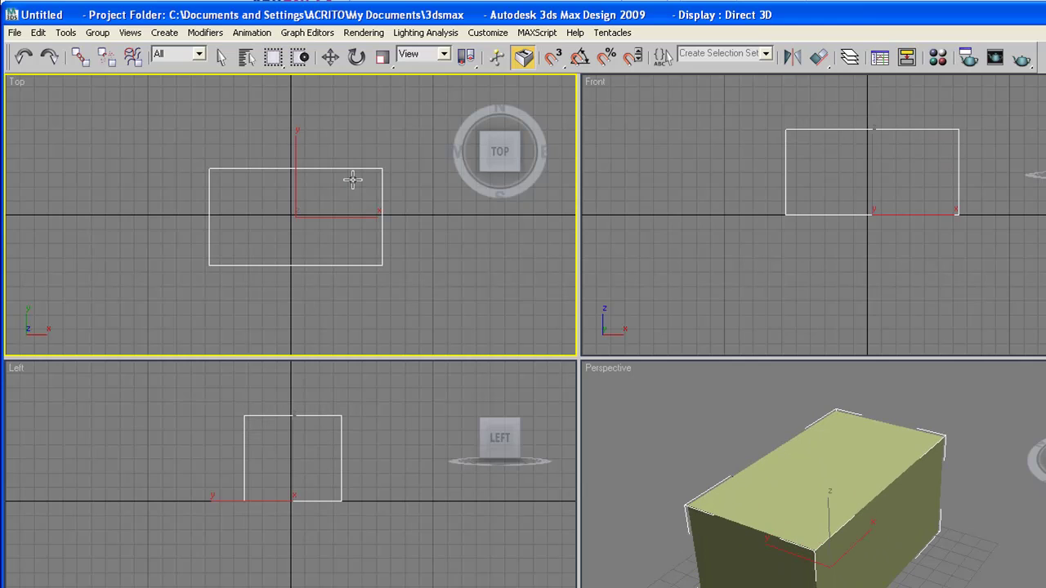
click(803, 459)
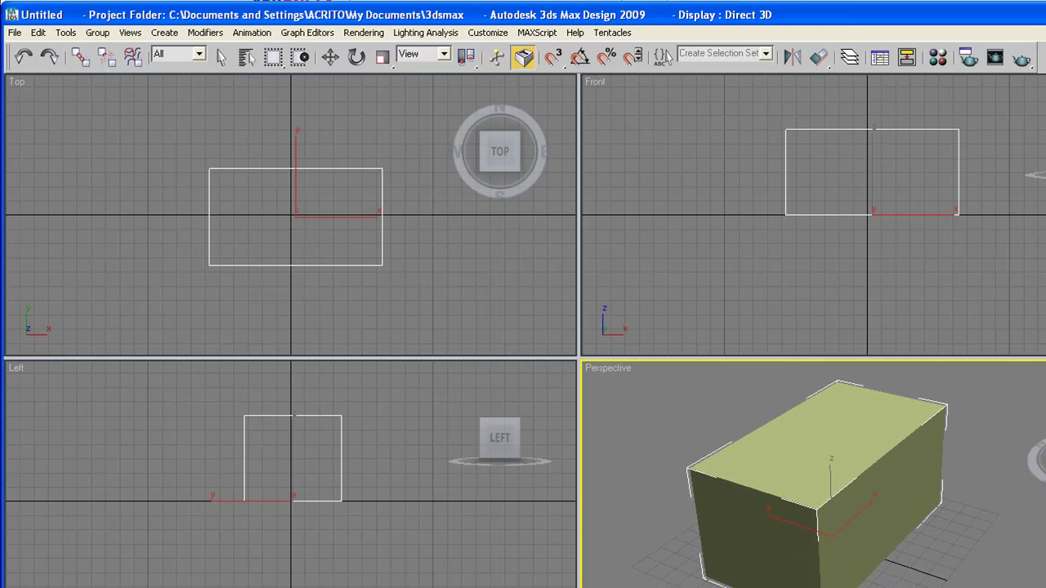
drag(889, 350, 892, 363)
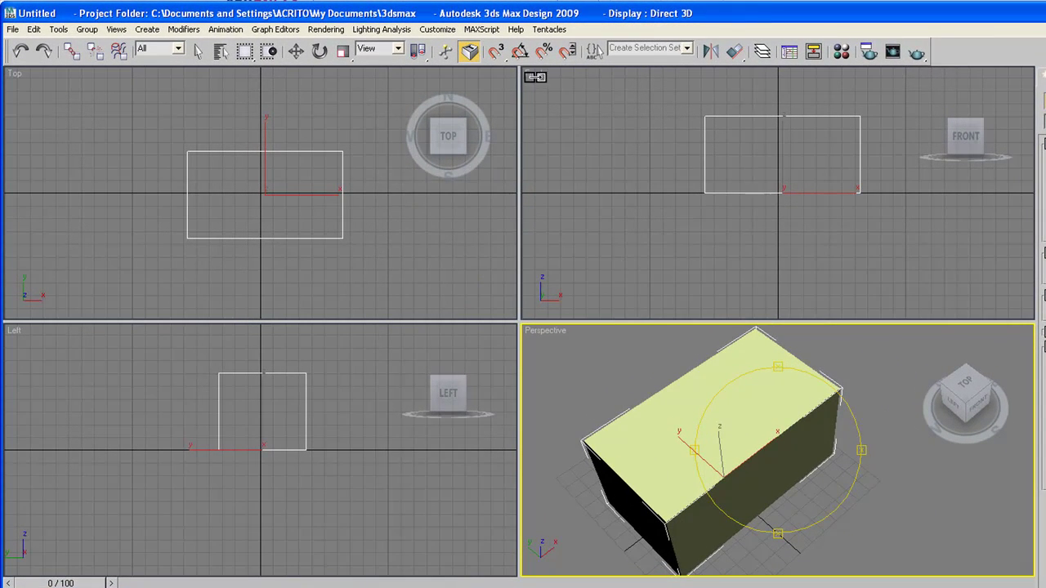
drag(800, 438, 764, 378)
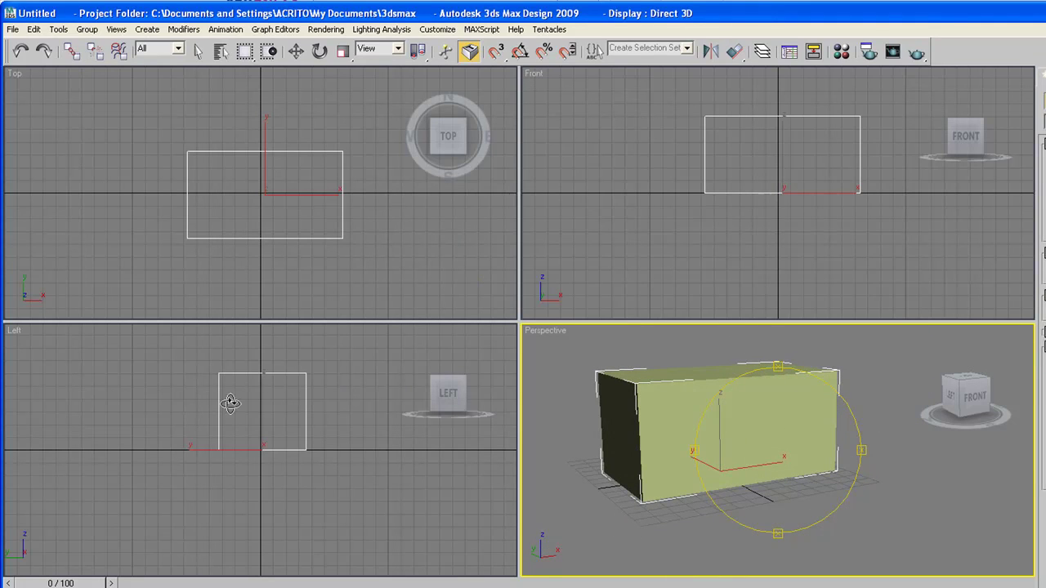
Reactivate Perspective and keep orbiting to view the box from new angles.
click(93, 362)
click(719, 420)
mouse_move(771, 444)
mouse_down()
mouse_move(794, 439)
mouse_move(773, 458)
mouse_up()
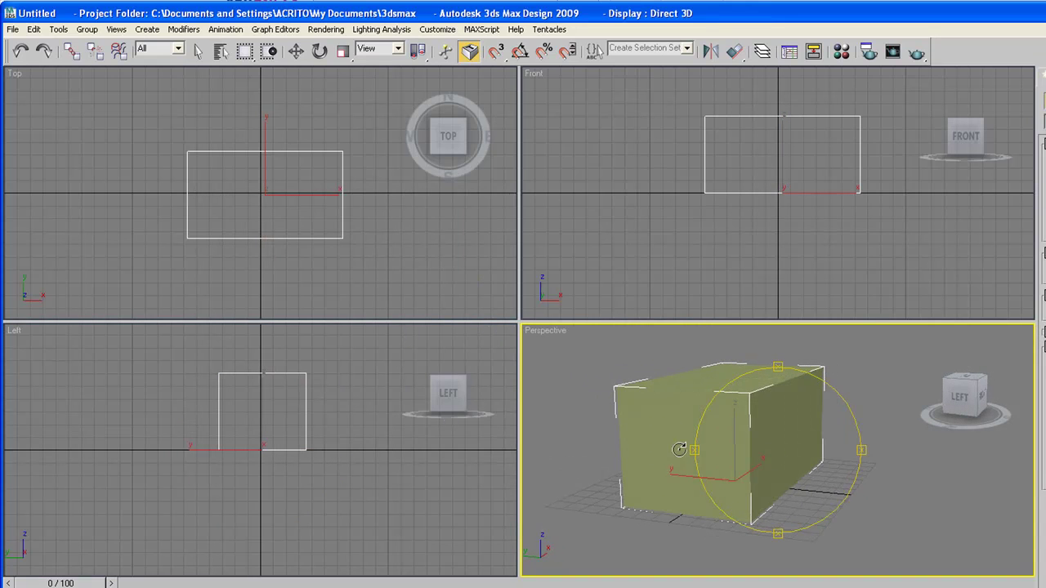
mouse_move(695, 474)
mouse_down()
mouse_move(805, 497)
mouse_move(695, 467)
mouse_up()
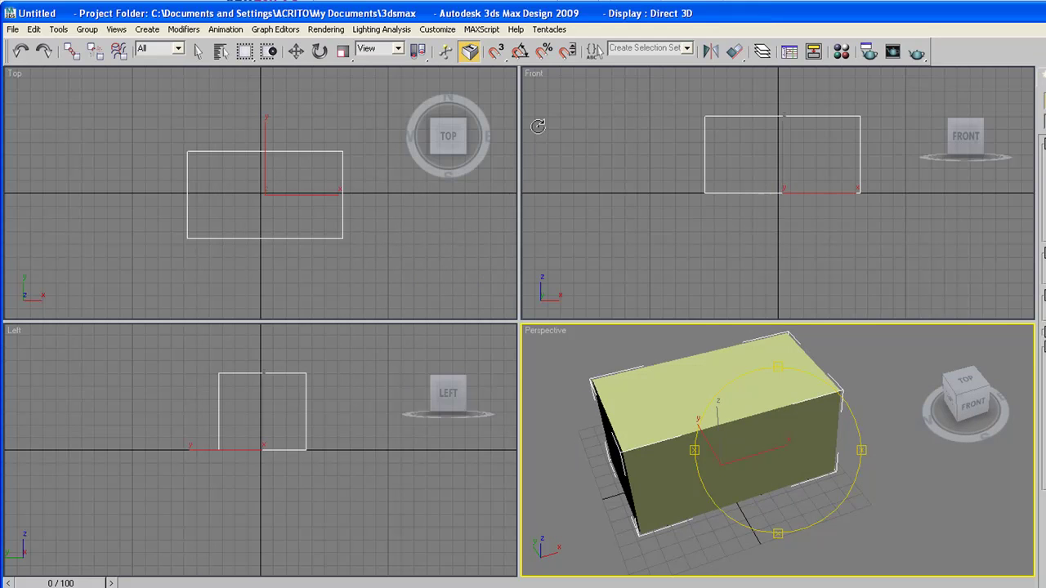
Show the Front viewport label menu, then orbit Perspective to front-right and dark-side views.
right_click(537, 75)
mouse_move(553, 79)
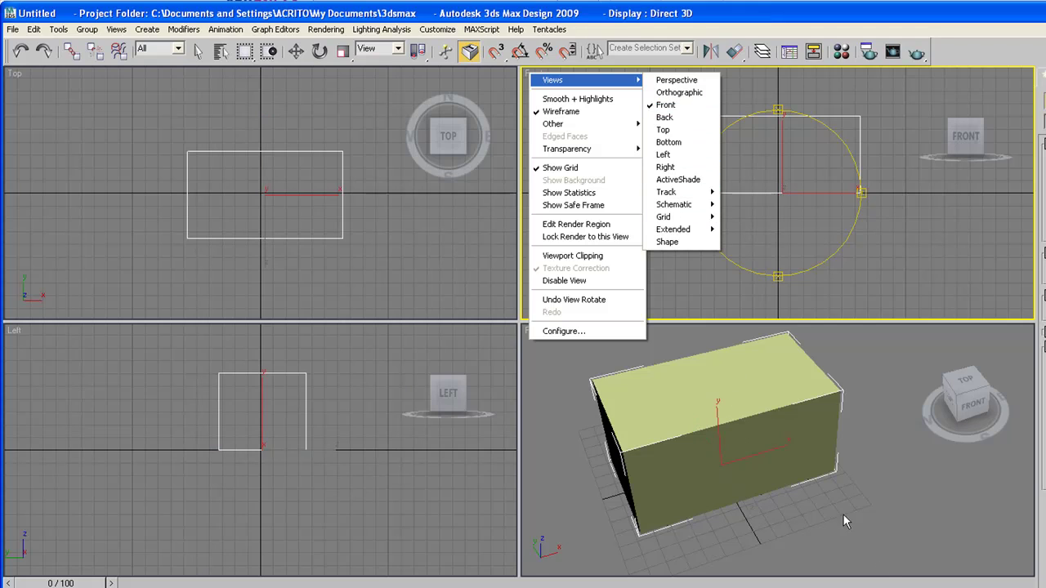
alt+middle_drag(825, 362, 778, 461)
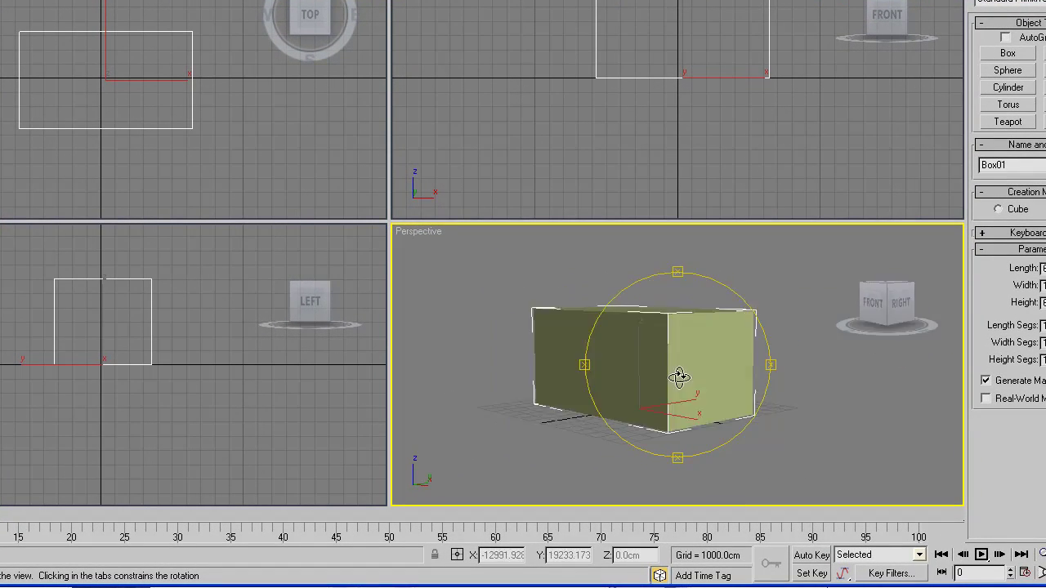
alt+middle_drag(679, 377, 642, 382)
Zoom and orbit Perspective to face the box, then delete the box.
scroll(700, 371, up, 3)
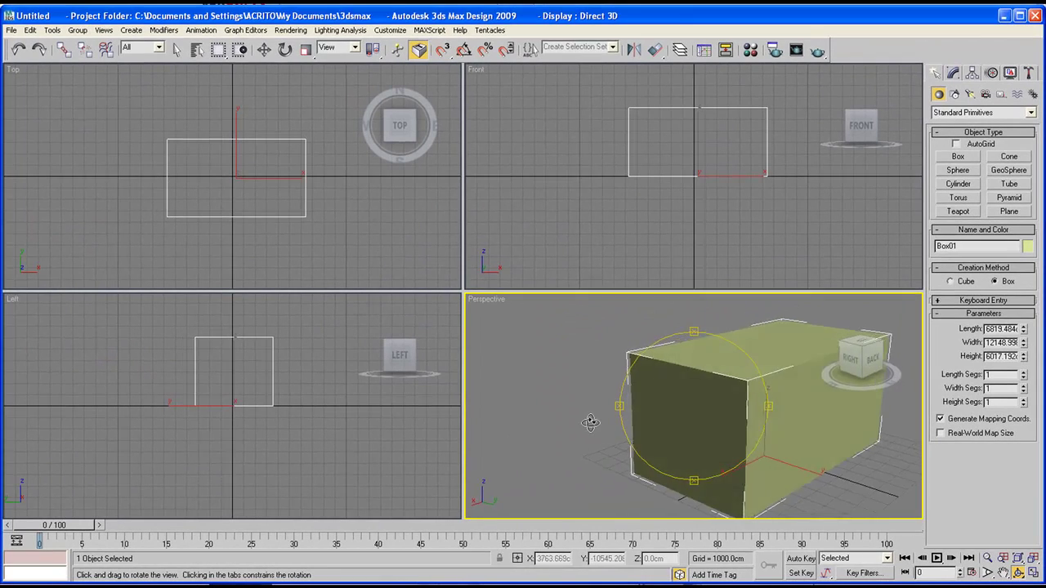
drag(556, 378, 655, 370)
drag(676, 410, 657, 389)
key(Delete)
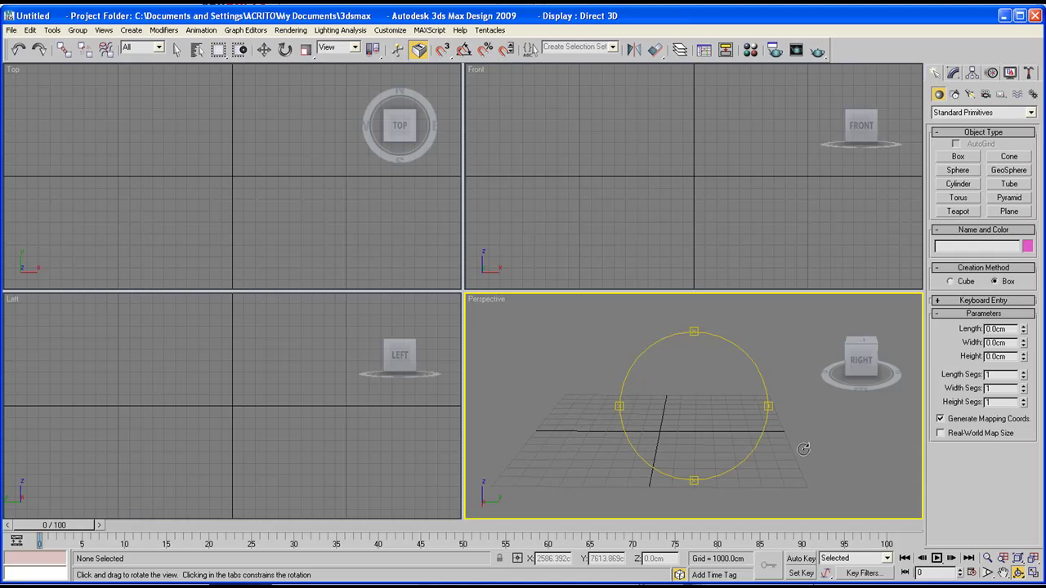
Undo the deletion to bring the box back.
click(15, 51)
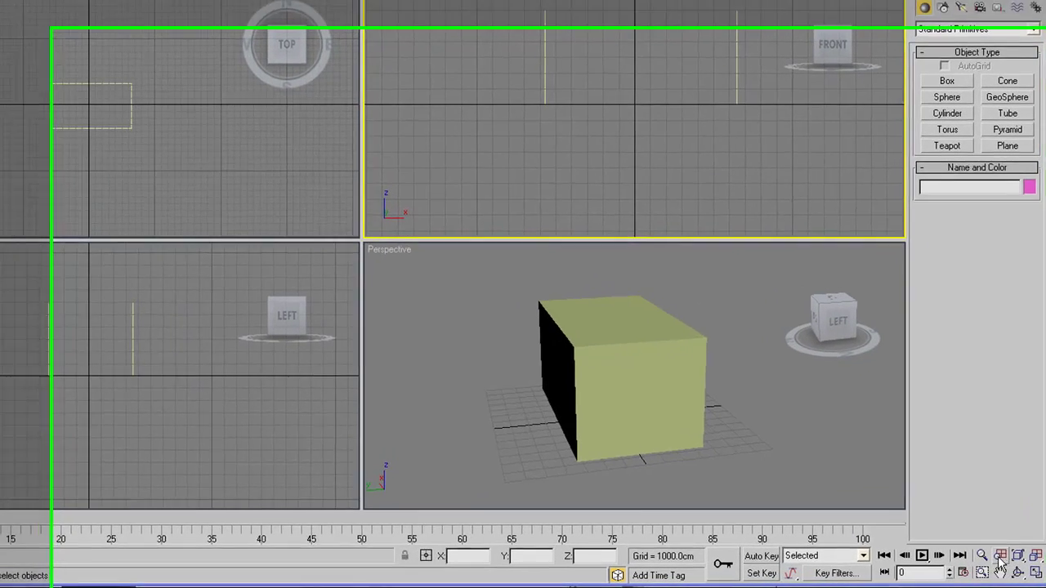
Cycle through the viewports, then zoom the Front, Top and Left views on the box.
click(437, 336)
click(161, 353)
click(182, 144)
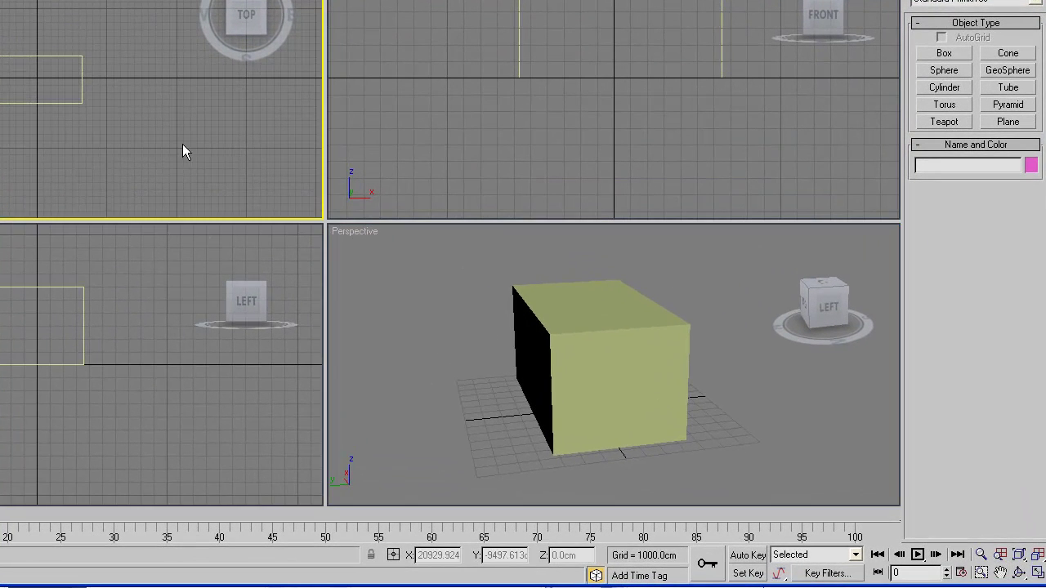
click(621, 131)
click(982, 555)
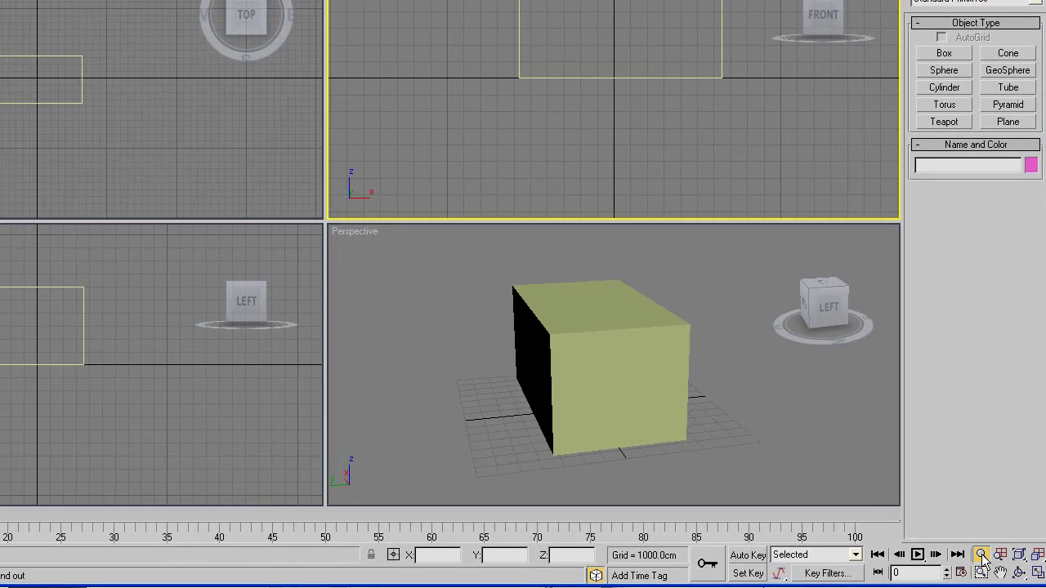
click(593, 392)
mouse_move(546, 49)
mouse_down()
mouse_move(550, 140)
mouse_move(545, 40)
mouse_up()
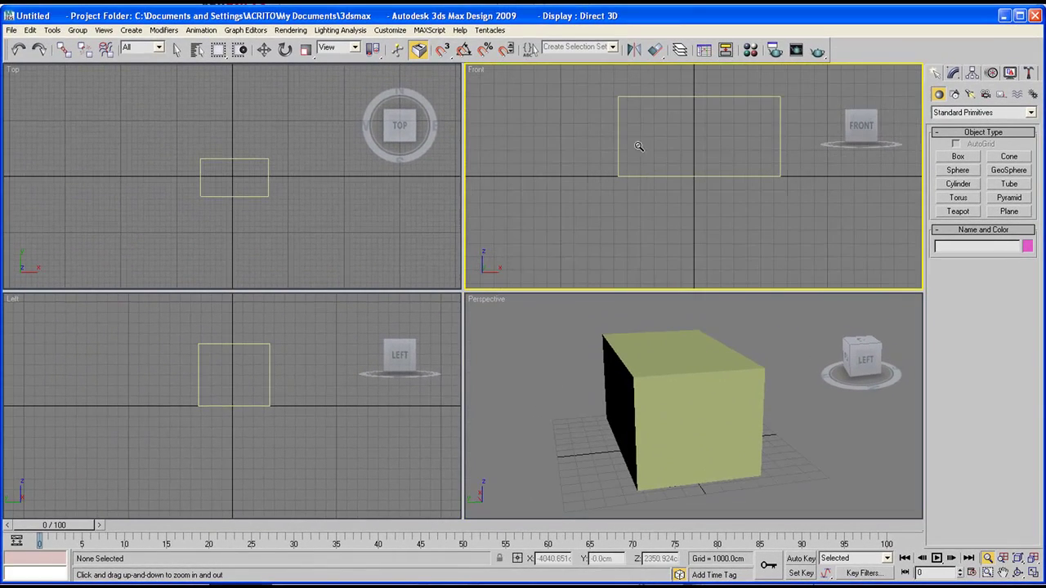
mouse_move(245, 139)
mouse_down()
mouse_move(245, 188)
mouse_move(245, 122)
mouse_up()
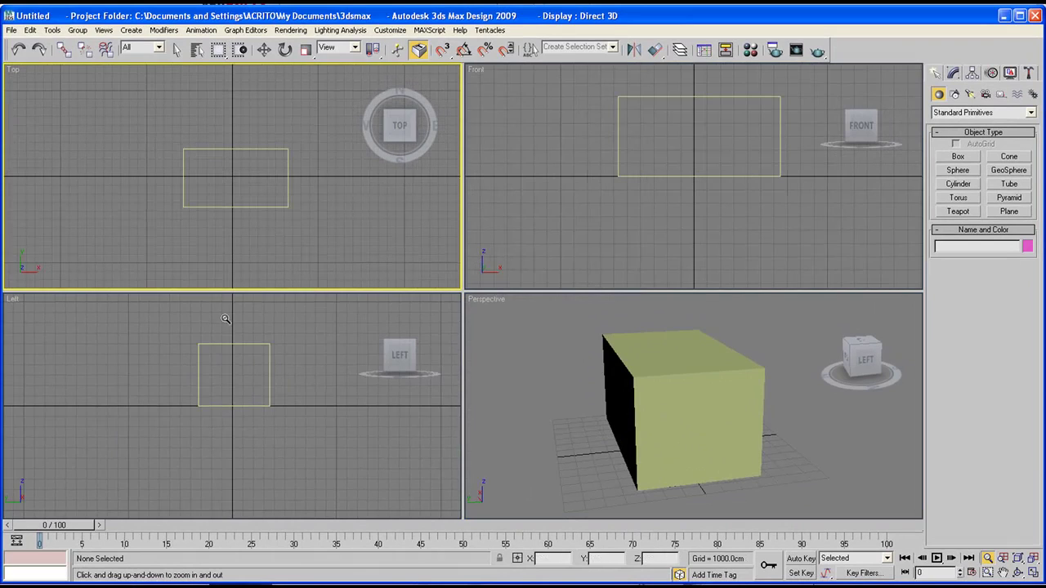
mouse_move(247, 335)
mouse_down()
mouse_move(247, 369)
mouse_move(247, 339)
mouse_up()
Orbit Perspective to view the box from above, pan it, and return to Arc Rotate.
click(1018, 574)
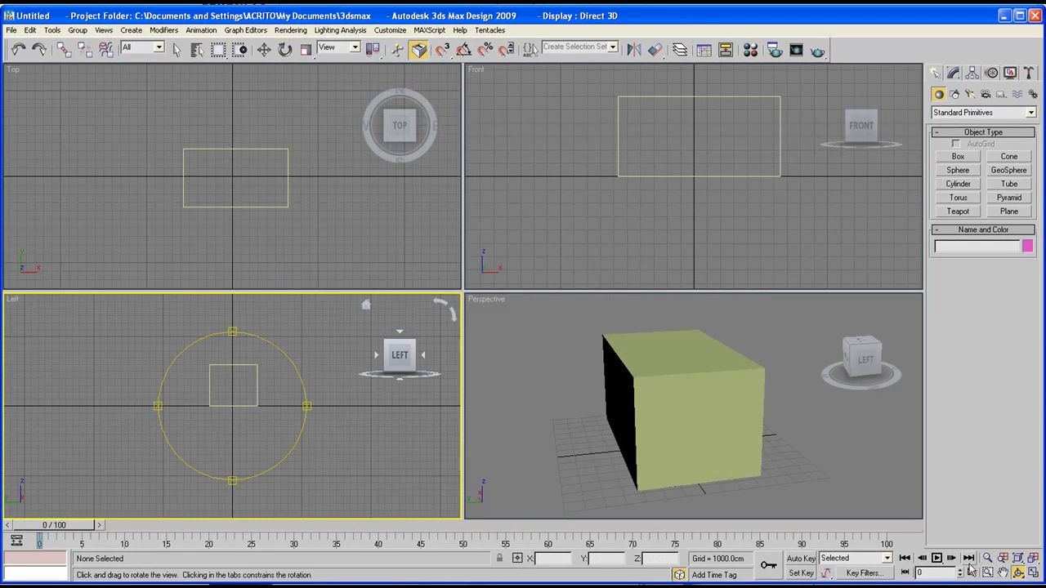
click(678, 414)
drag(677, 413, 946, 538)
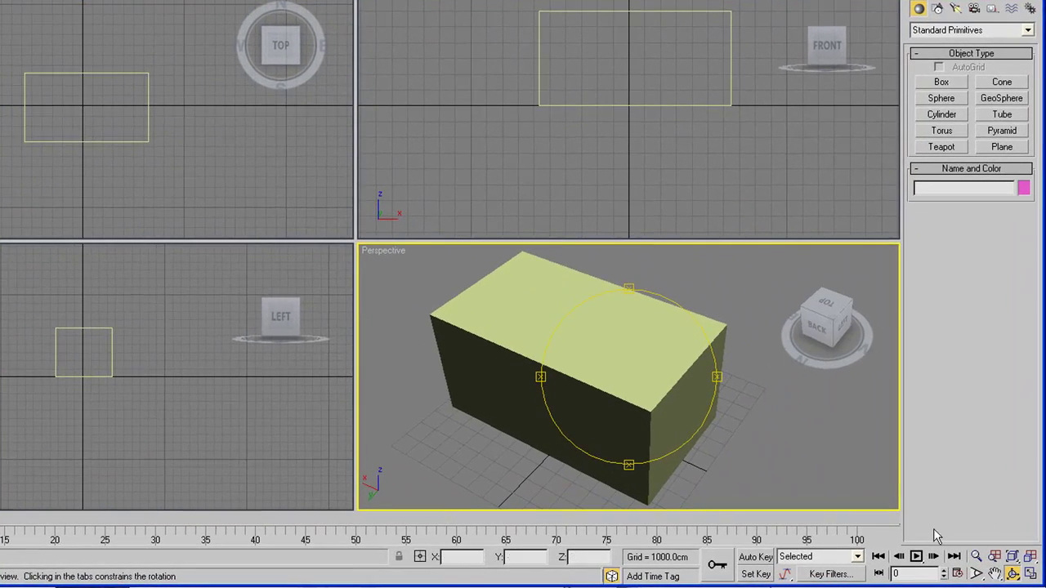
click(995, 574)
drag(630, 416, 621, 357)
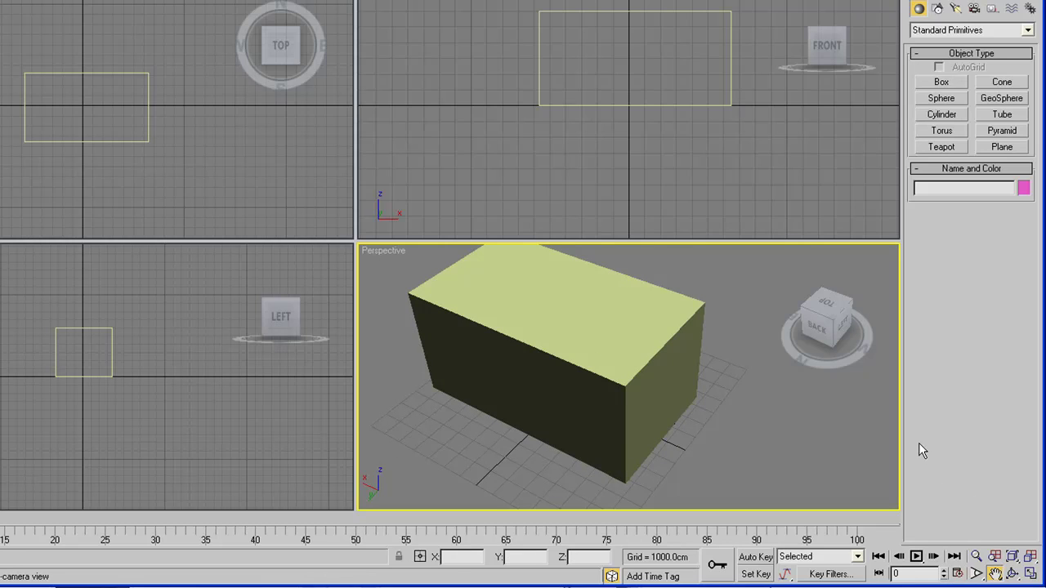
click(1011, 574)
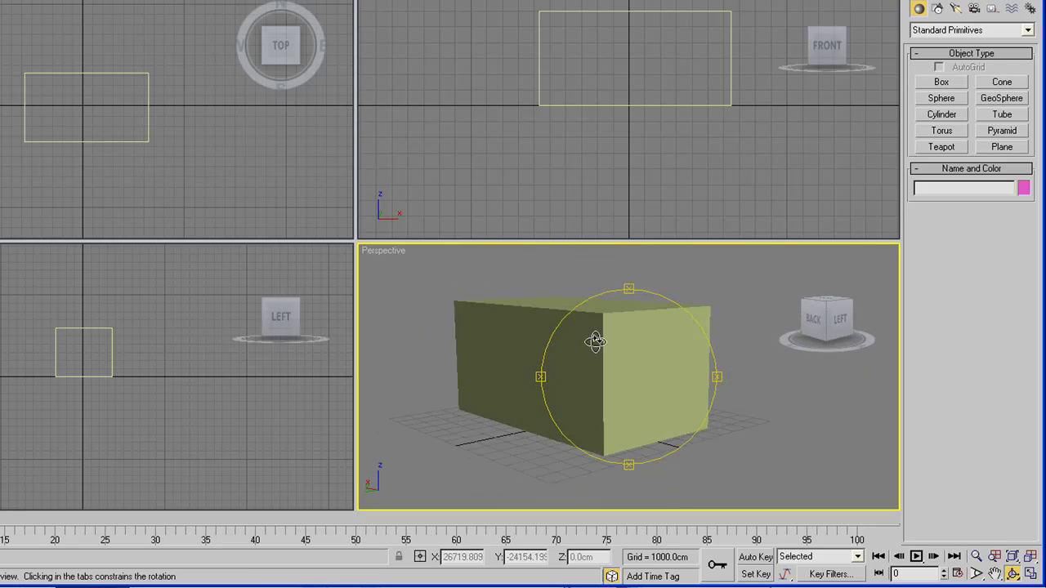